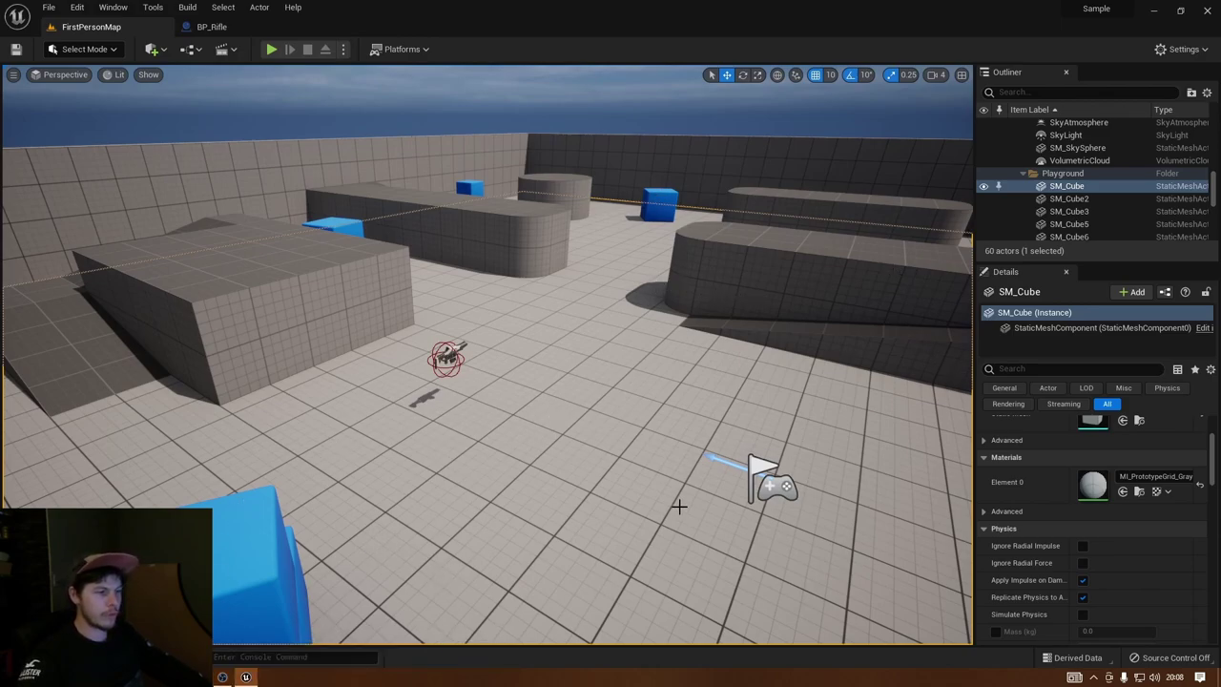
Select the blue cube SM_ChamferCube5 and fly the view close to it and back.
click(658, 209)
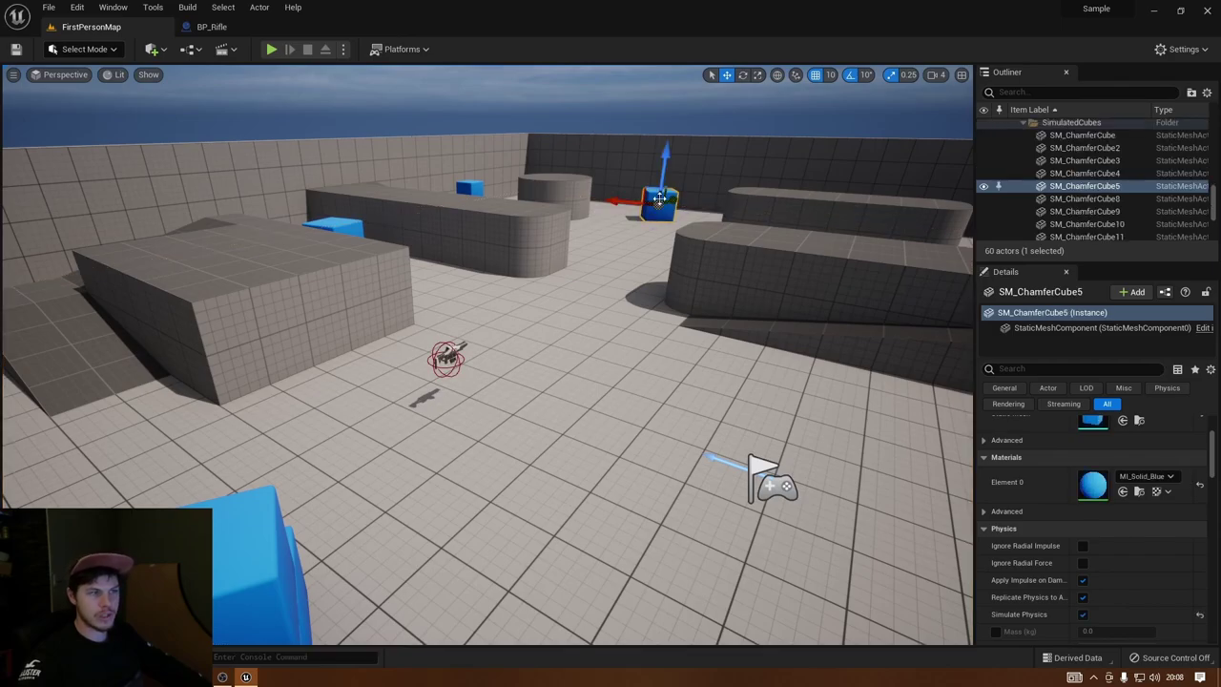
key(w)
right_drag(630, 263, 629, 237)
key(s)
right_drag(496, 400, 496, 401)
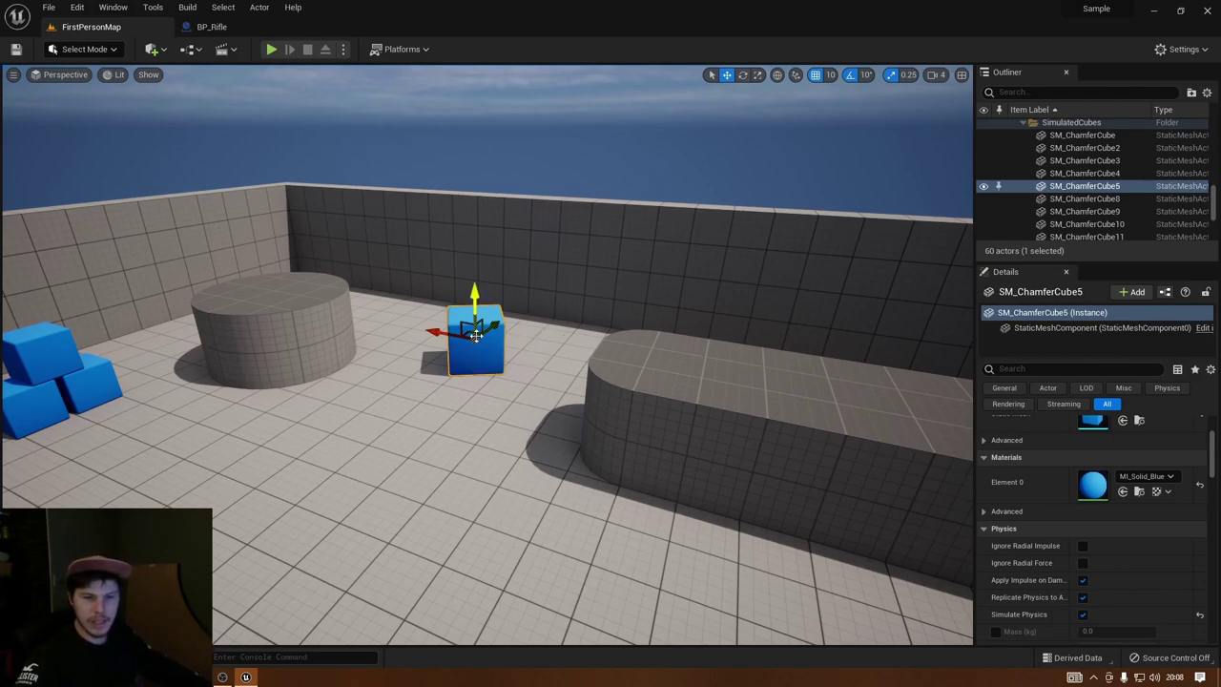
Alt-drag a duplicate of the cube, delete it, reselect SM_ChamferCube5 and list the editor modes.
alt+drag(487, 330, 415, 389)
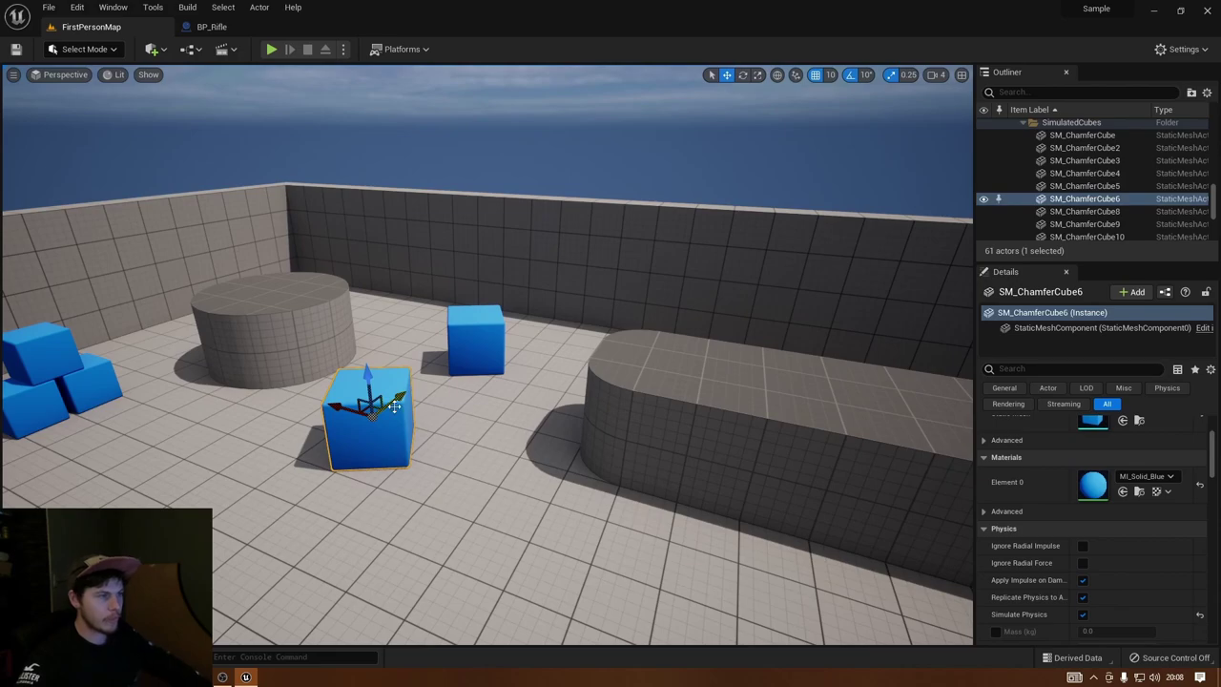
key(Delete)
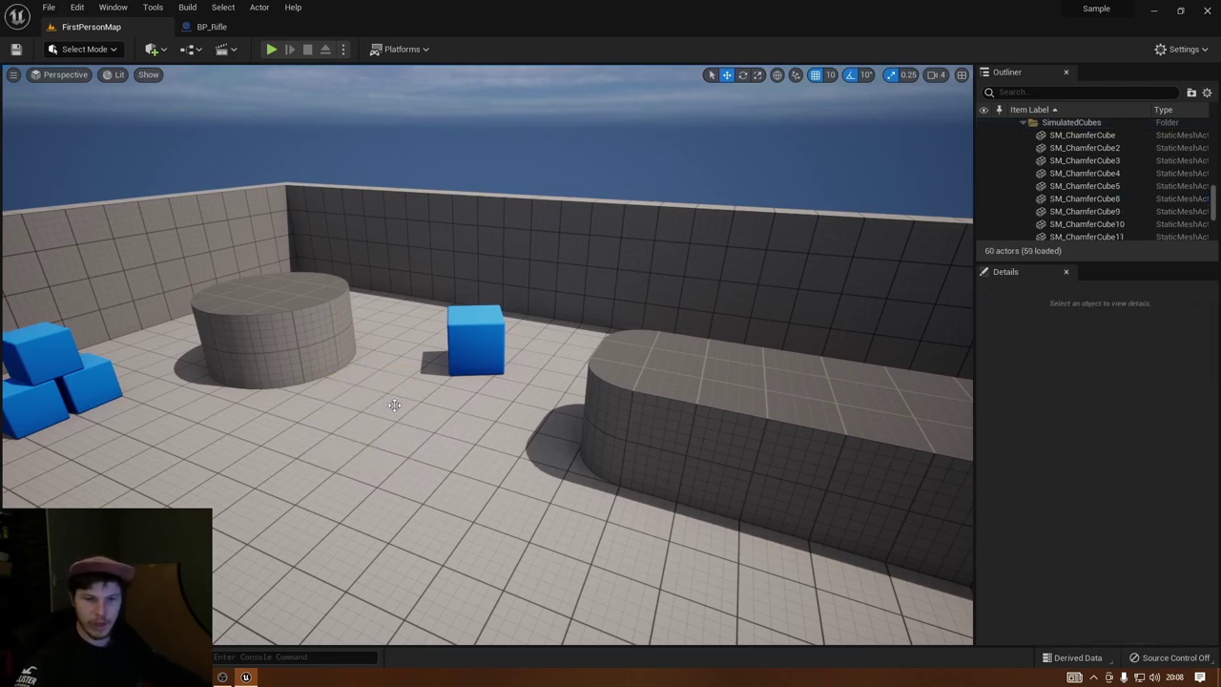
click(480, 348)
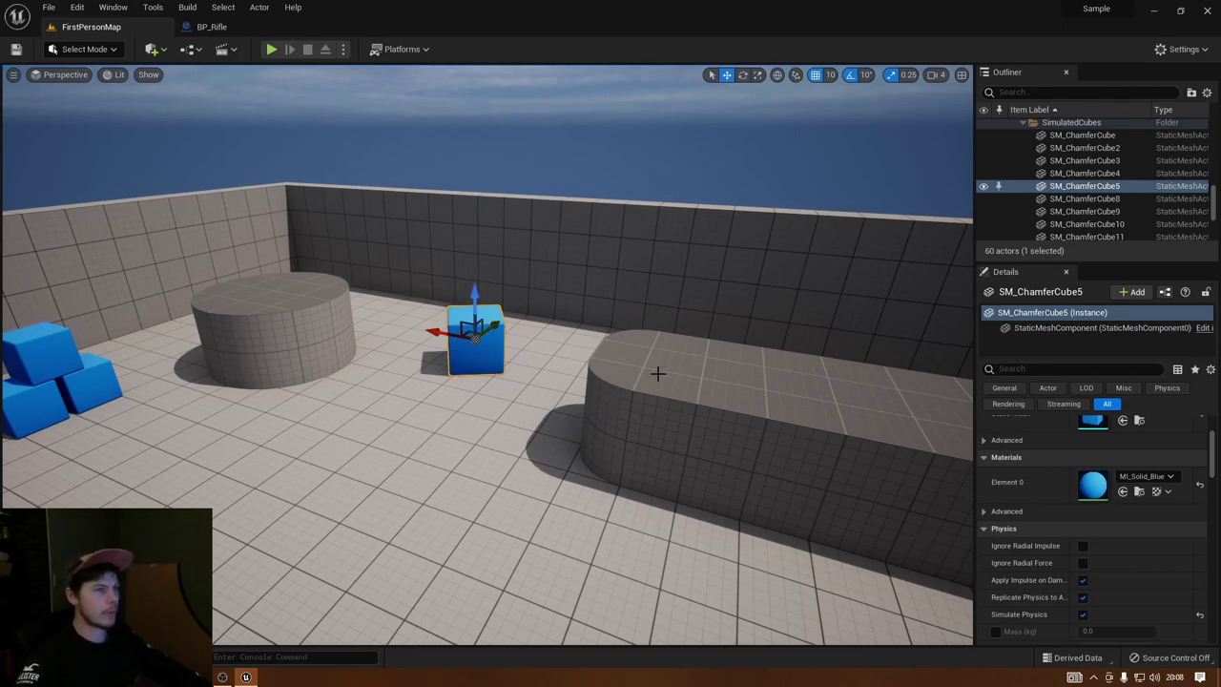
click(111, 52)
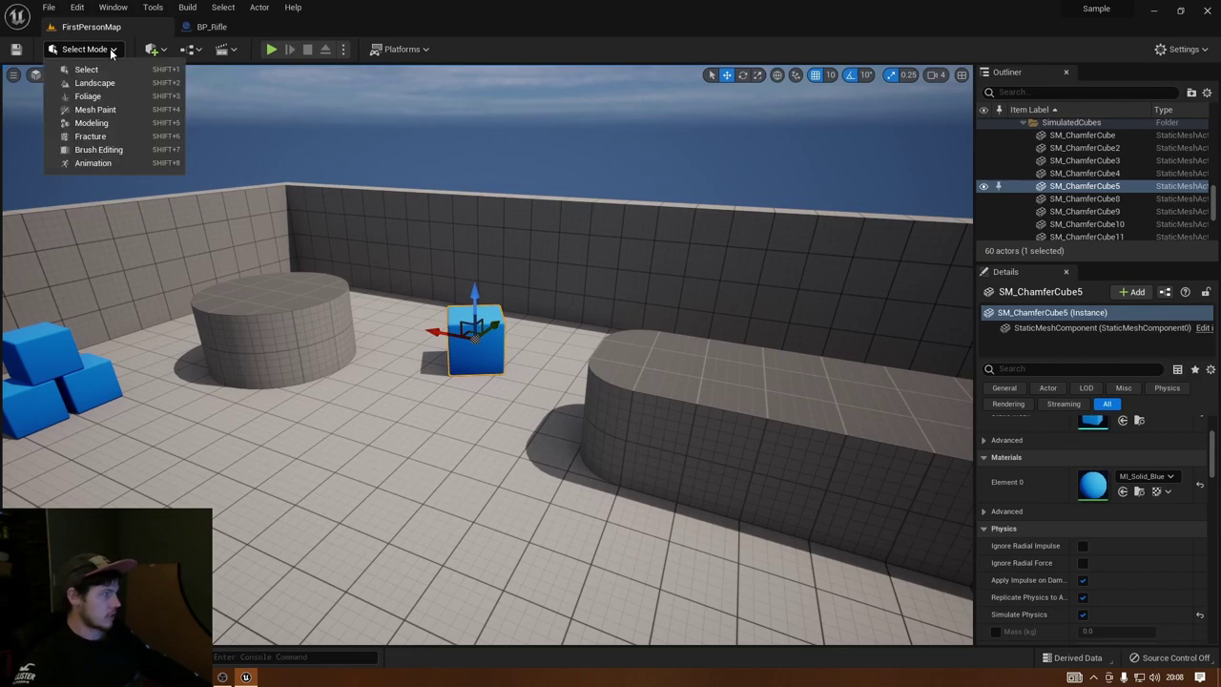
Switch to Fracture Mode and show the Fracture Hierarchy panels via Window > Editor Modes.
click(93, 136)
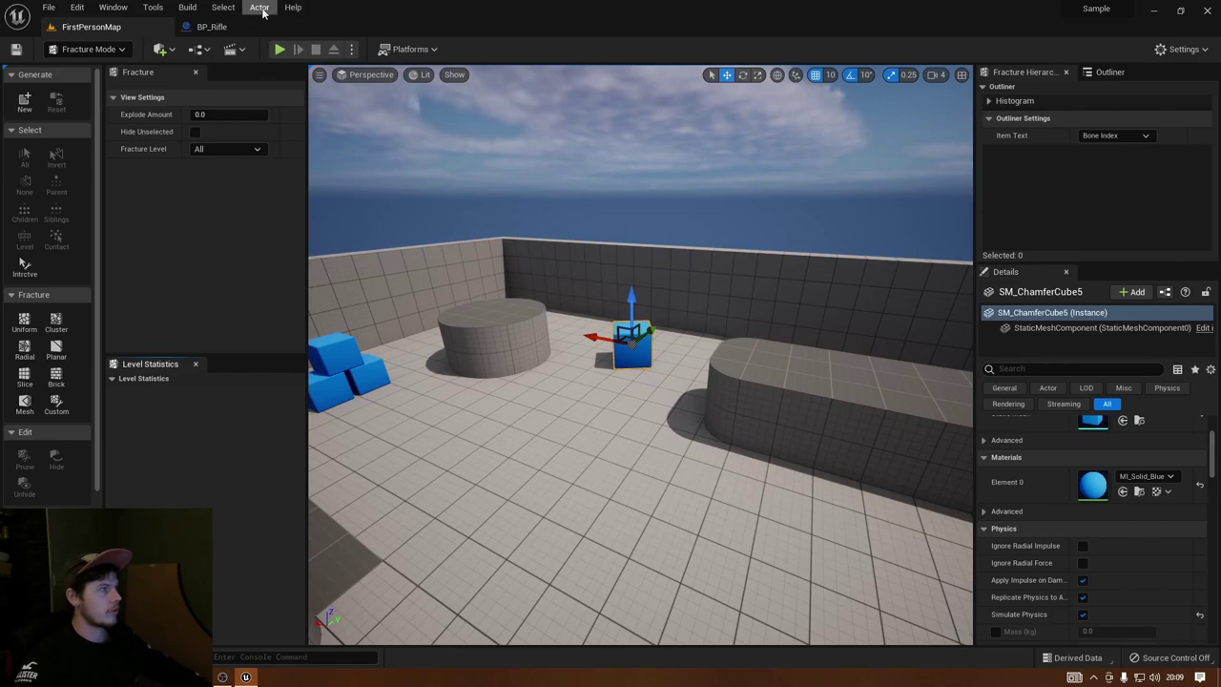
click(223, 6)
mouse_move(111, 8)
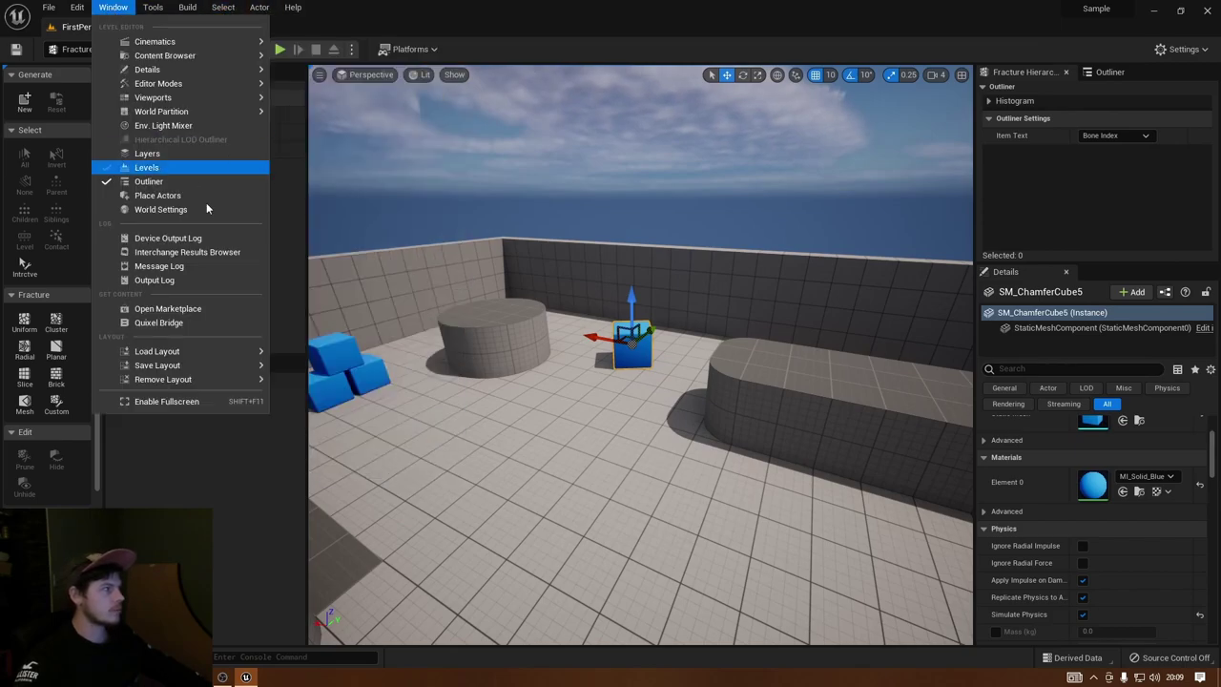
mouse_move(153, 88)
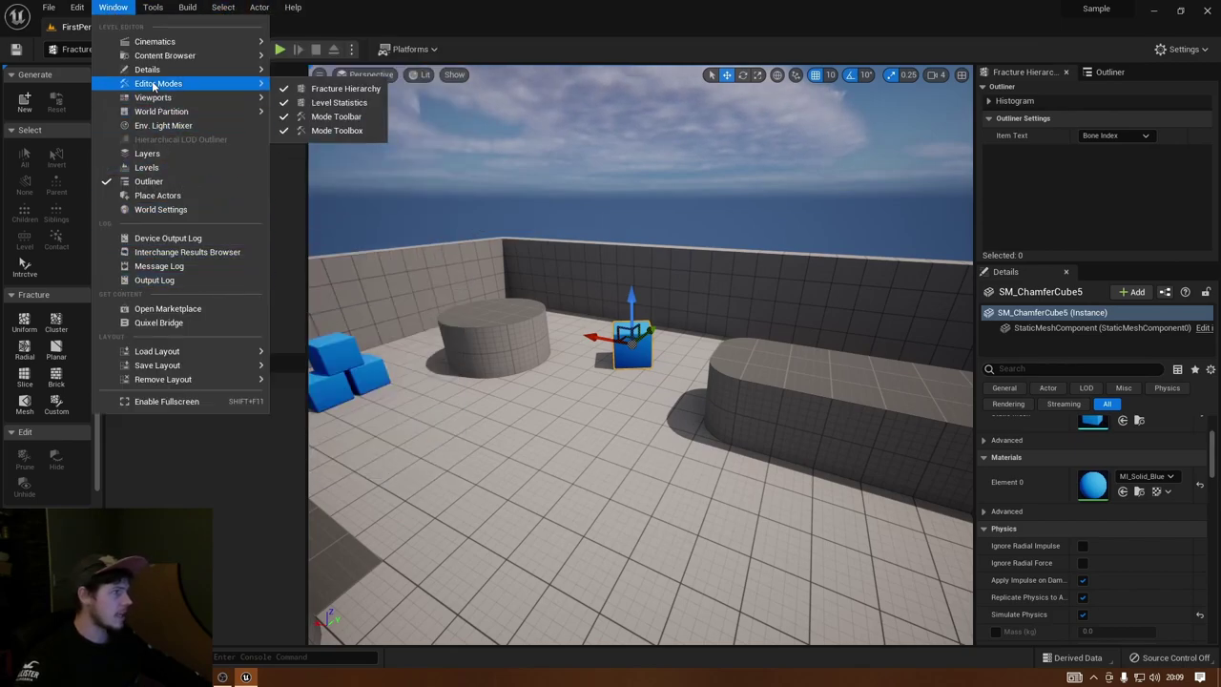
click(341, 90)
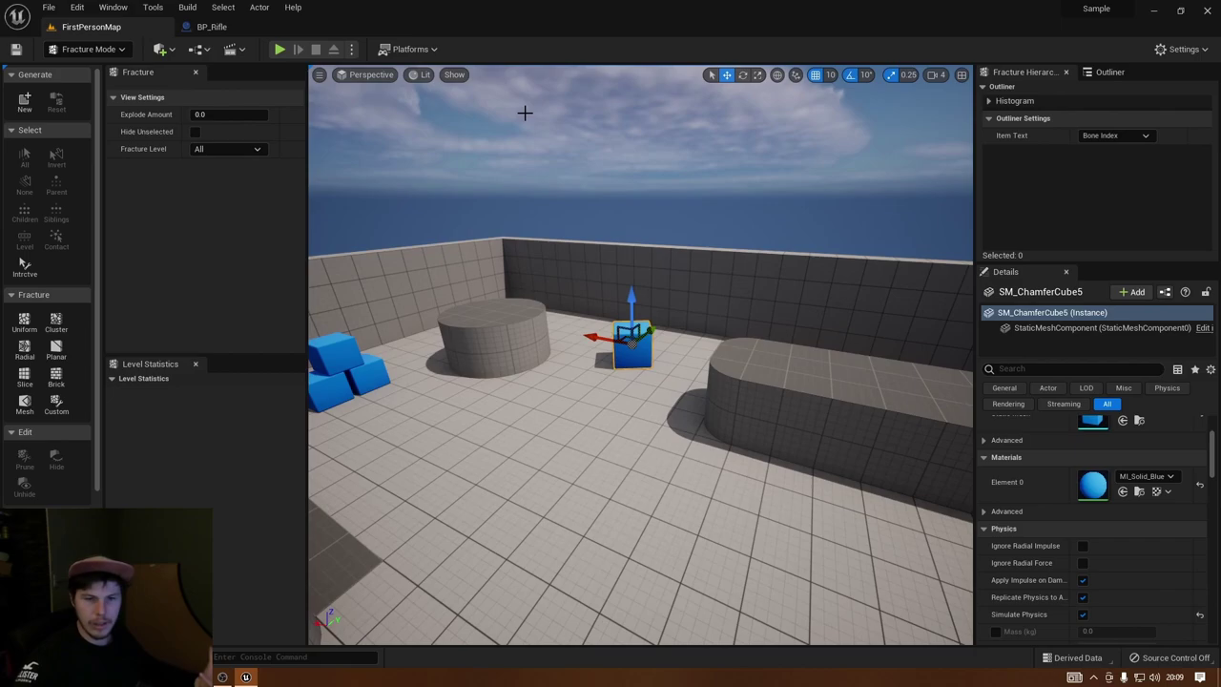
Generate a new geometry collection, SM_ChamferCube5_GeometryCollection, from the cube and reselect it.
click(24, 105)
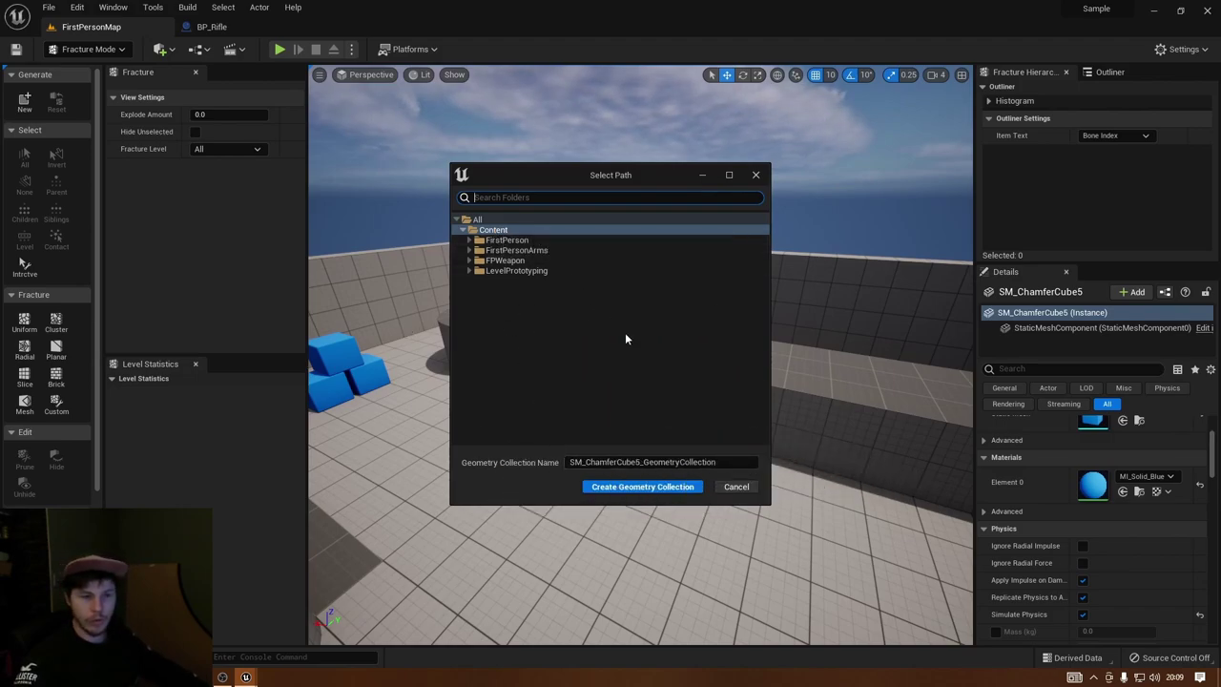
click(611, 488)
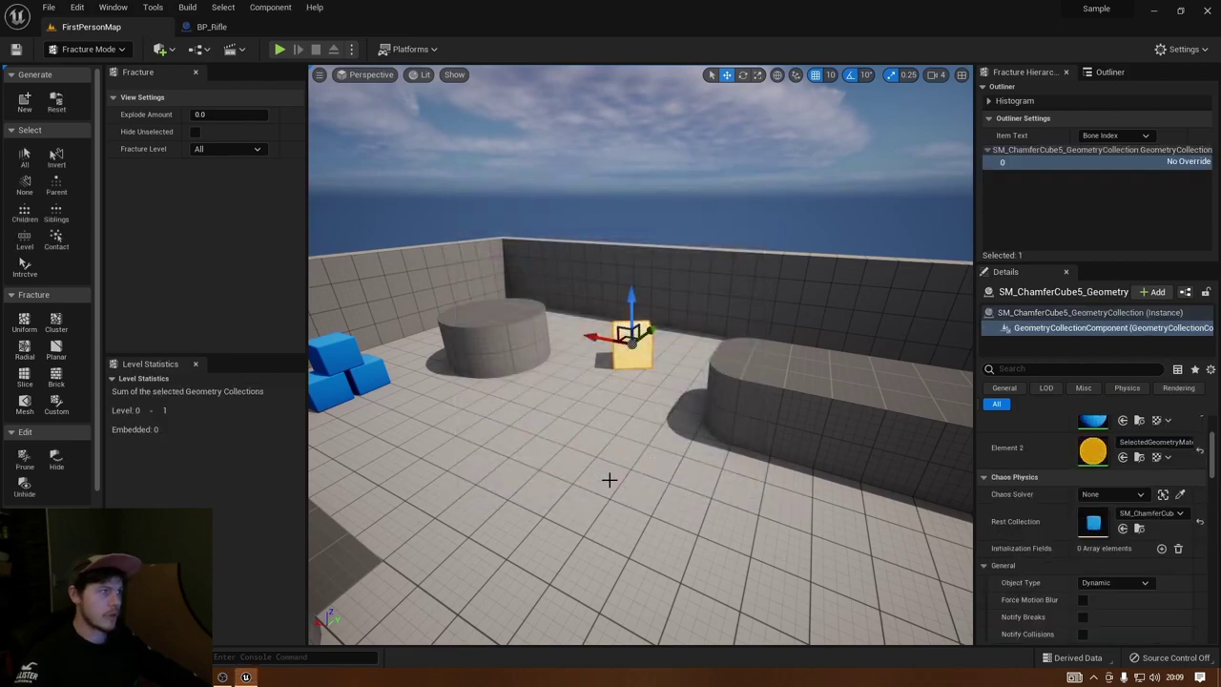
key(ctrl+z)
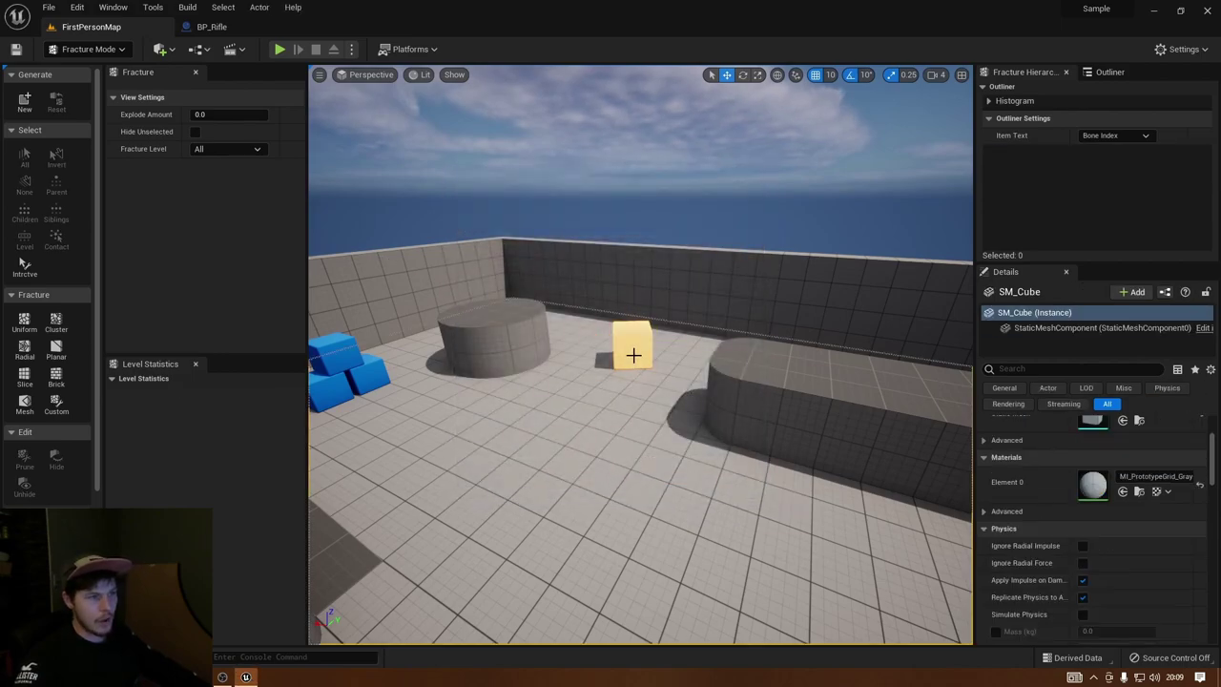
click(627, 350)
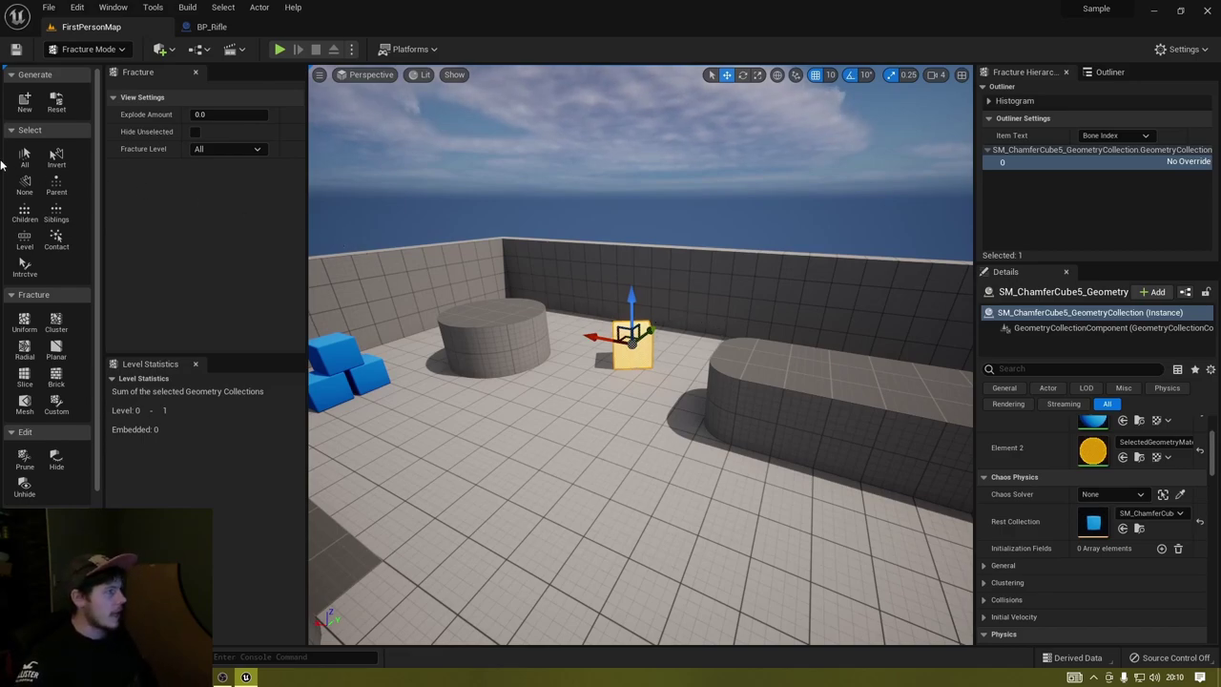
Fracture the cube with Uniform Voronoi into 20 pieces and frame the view on it.
click(26, 324)
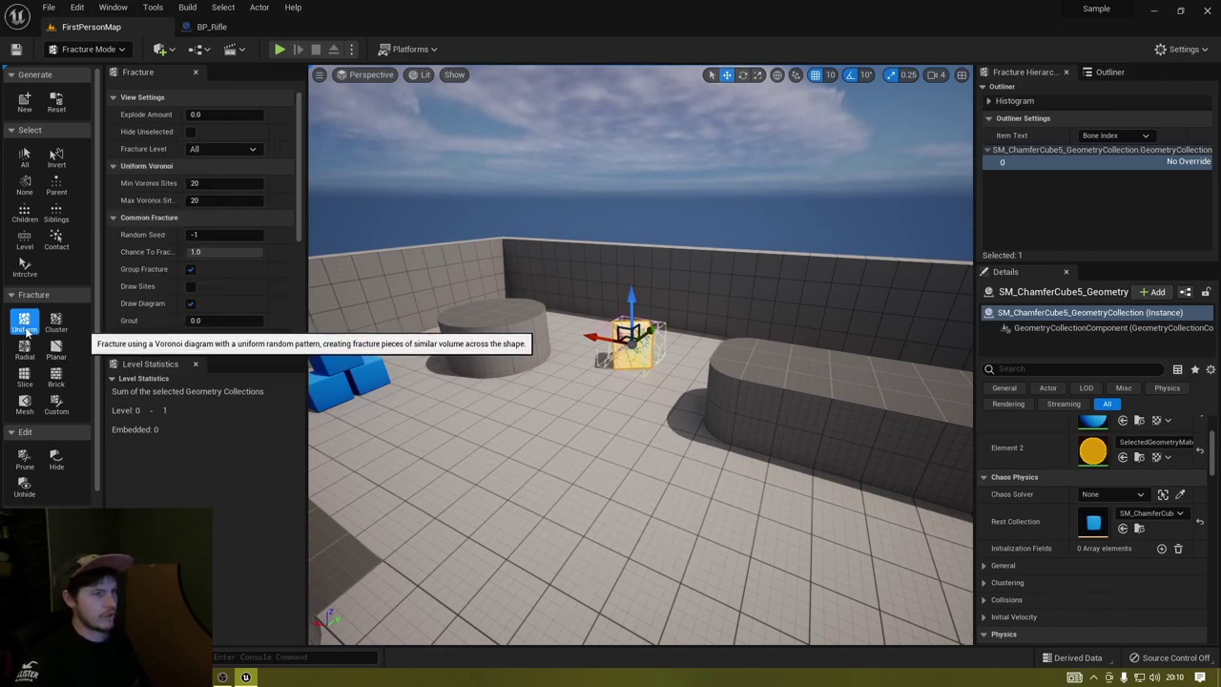
key(f)
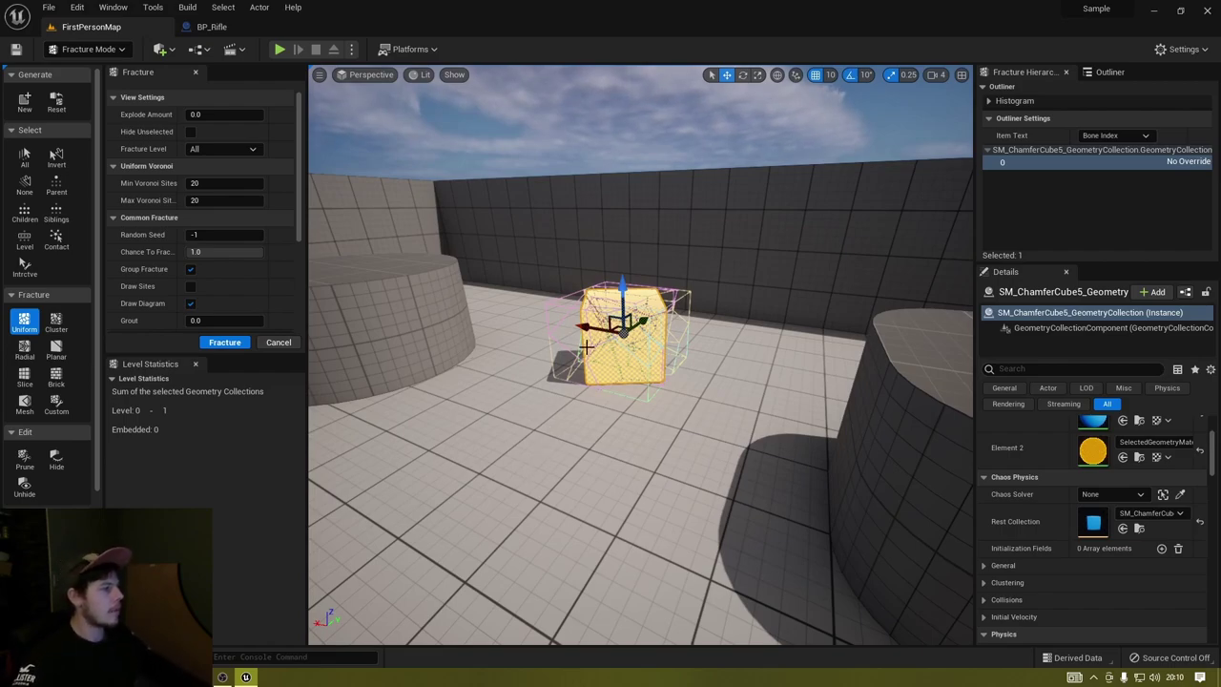
click(225, 343)
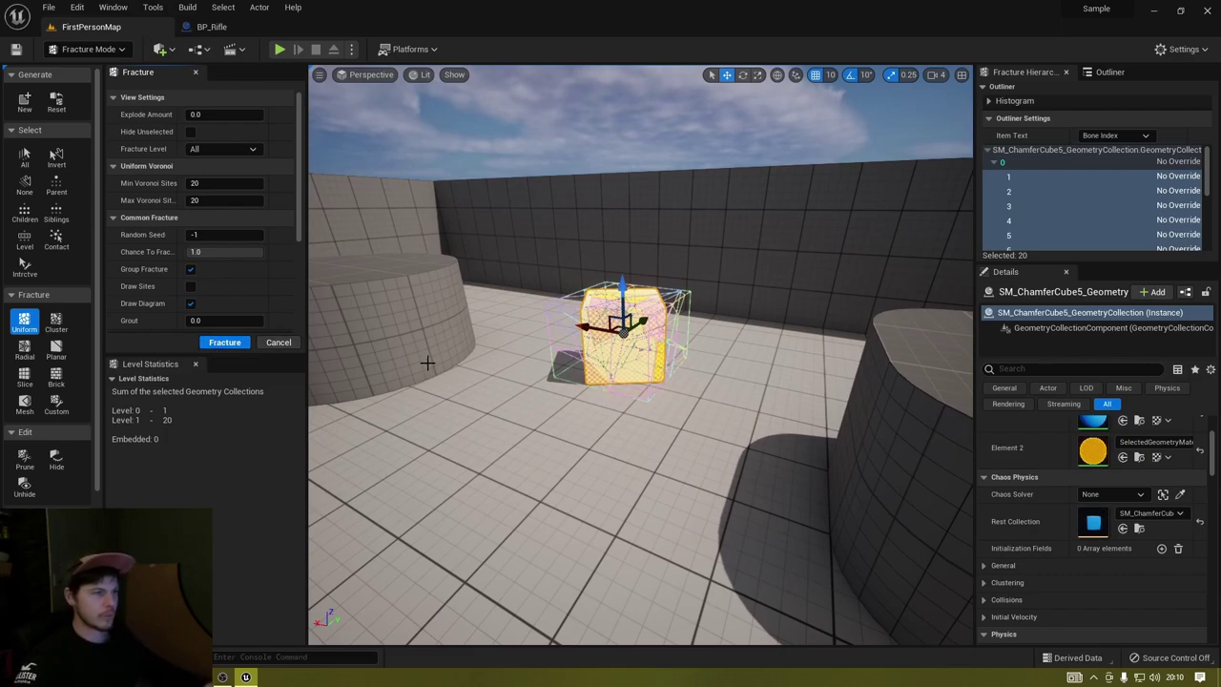
key(f)
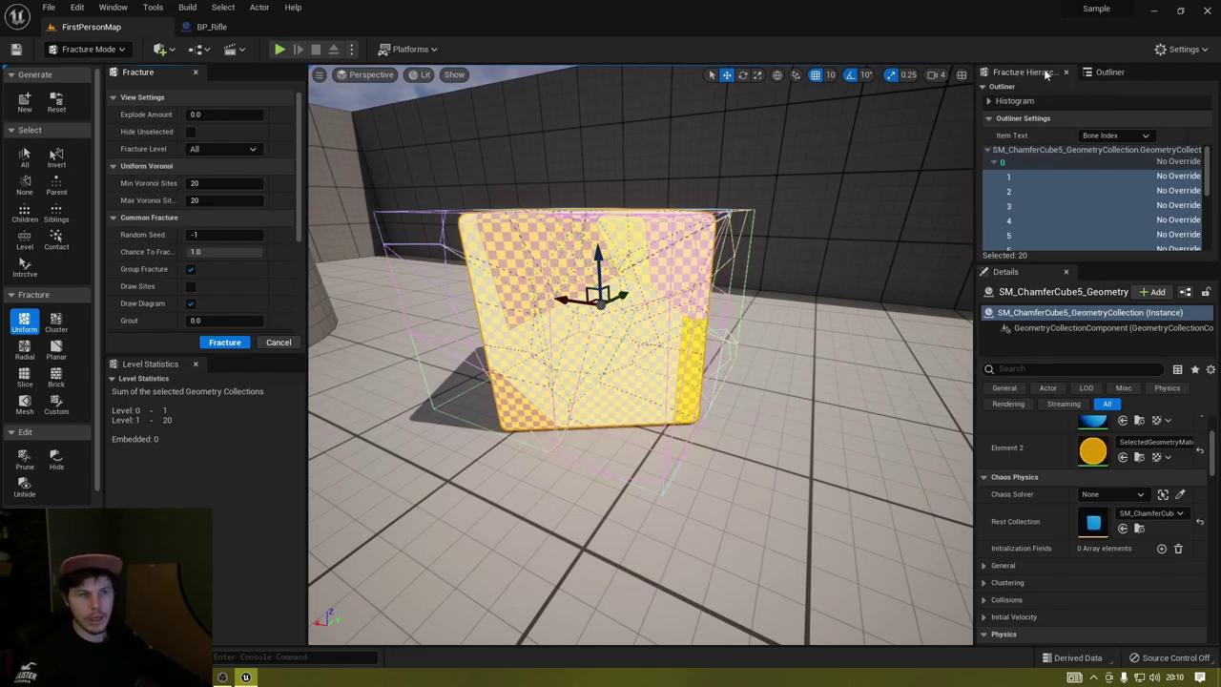
Inspect bones 0–20 in the Fracture Hierarchy, then refracture from bone 0 into 118 level-2 pieces.
click(1039, 162)
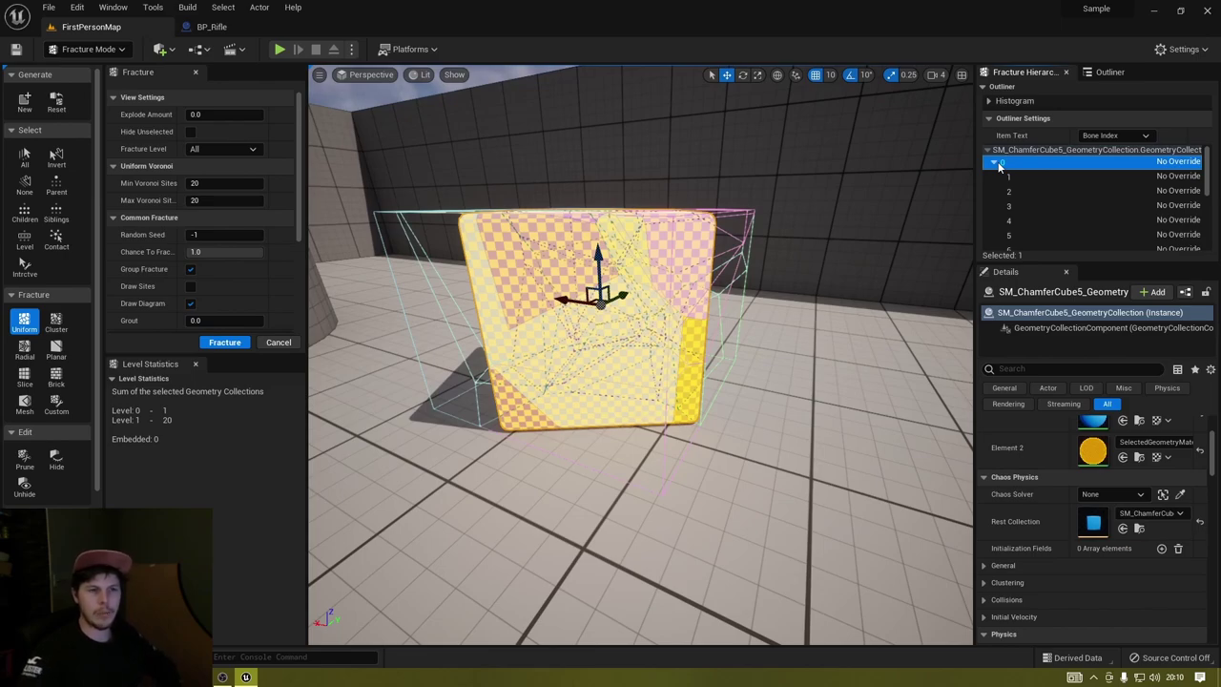
click(1024, 177)
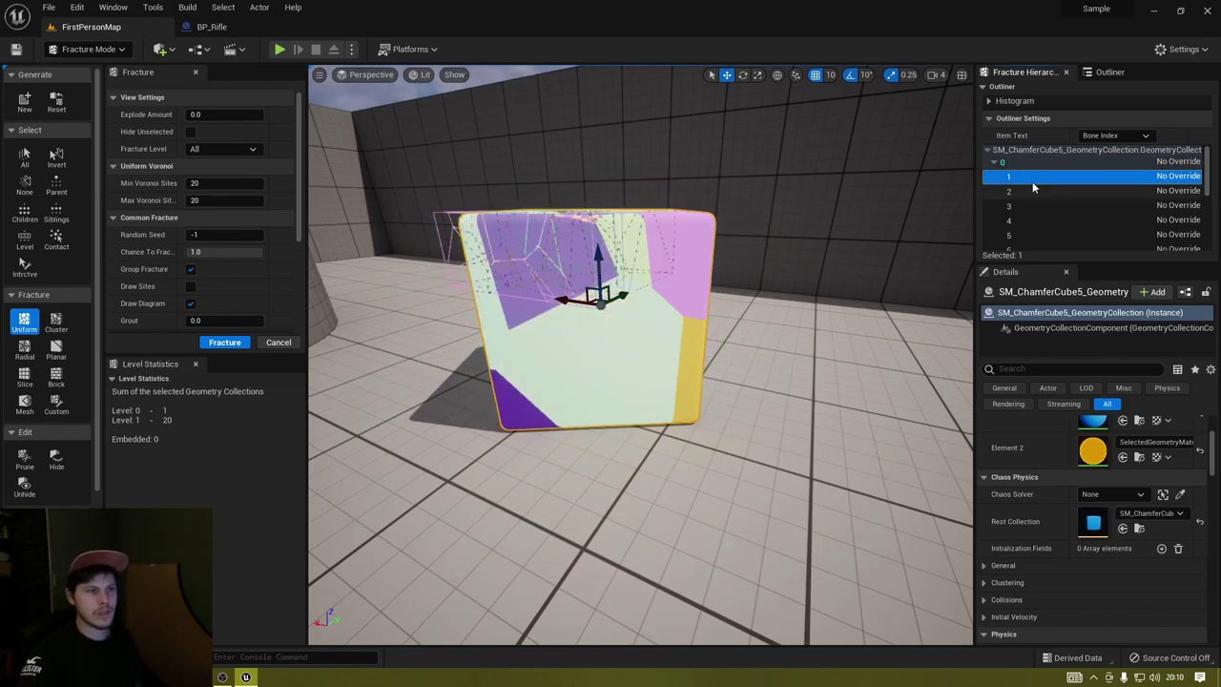
click(1023, 192)
click(1019, 206)
click(1020, 221)
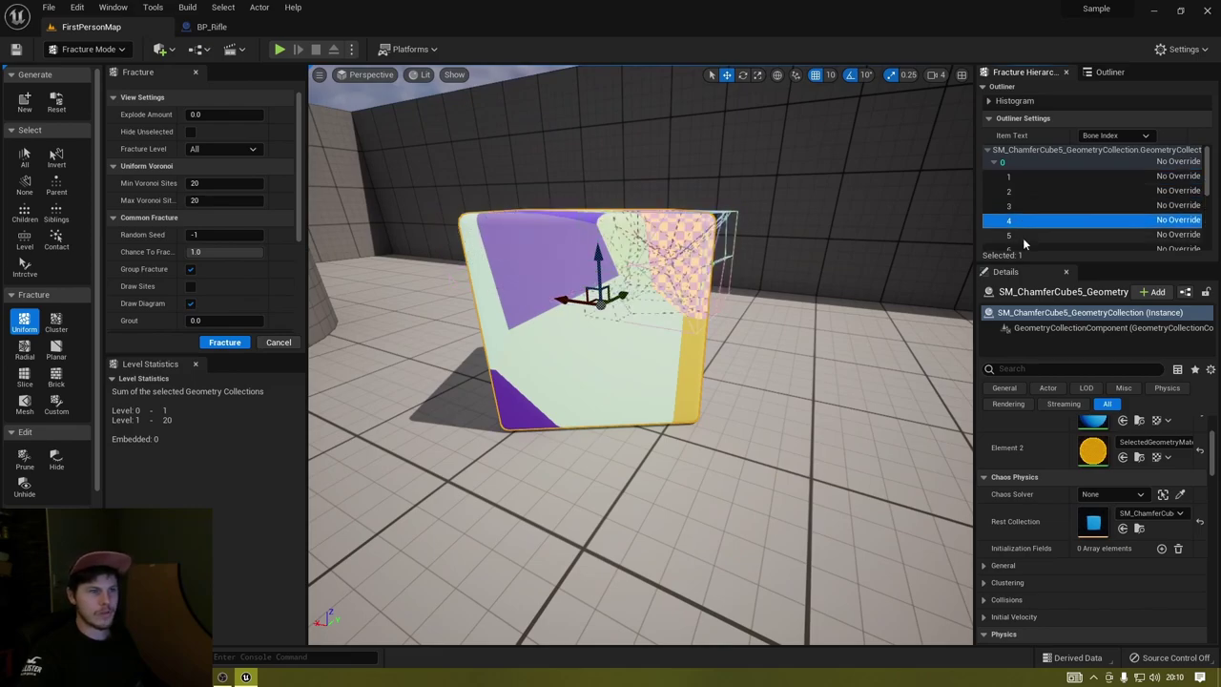
click(1023, 238)
scroll(1030, 230, down, 3)
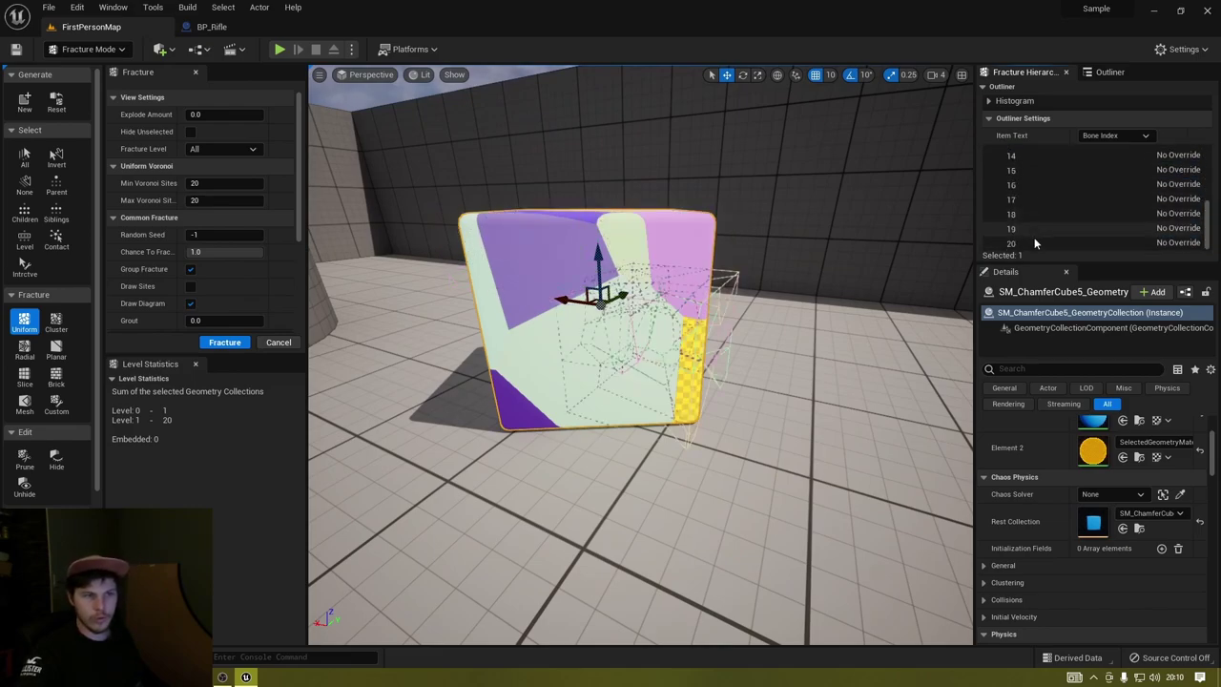
click(1030, 244)
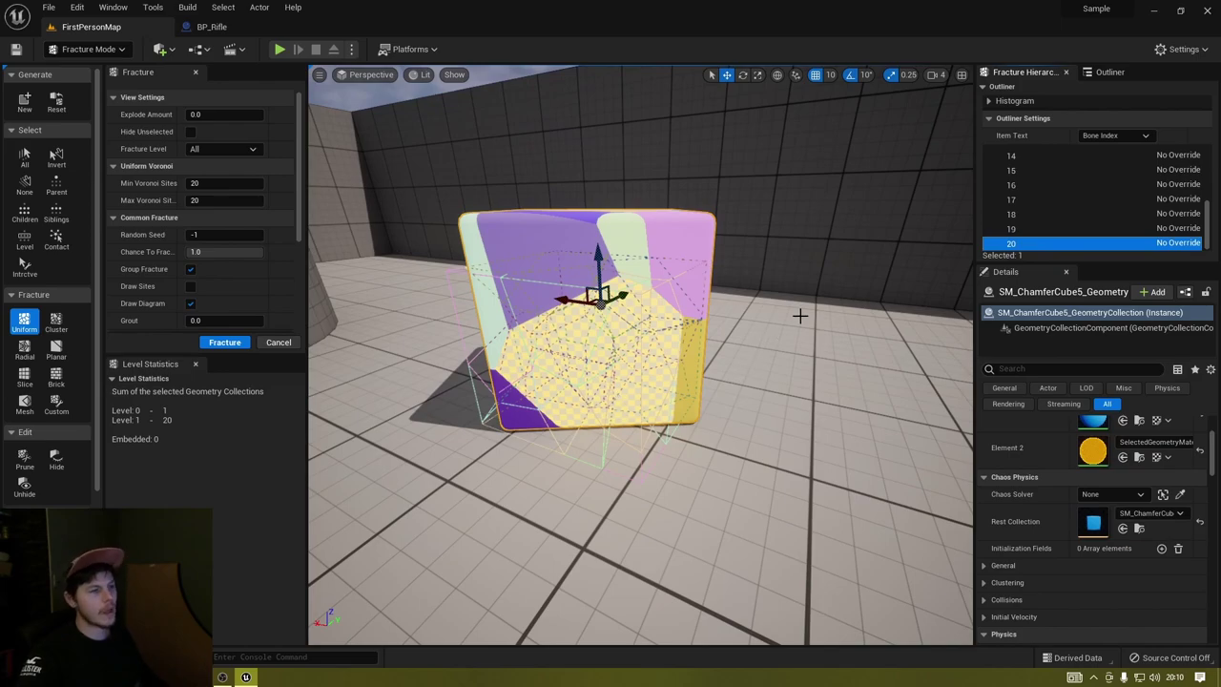
key(Home)
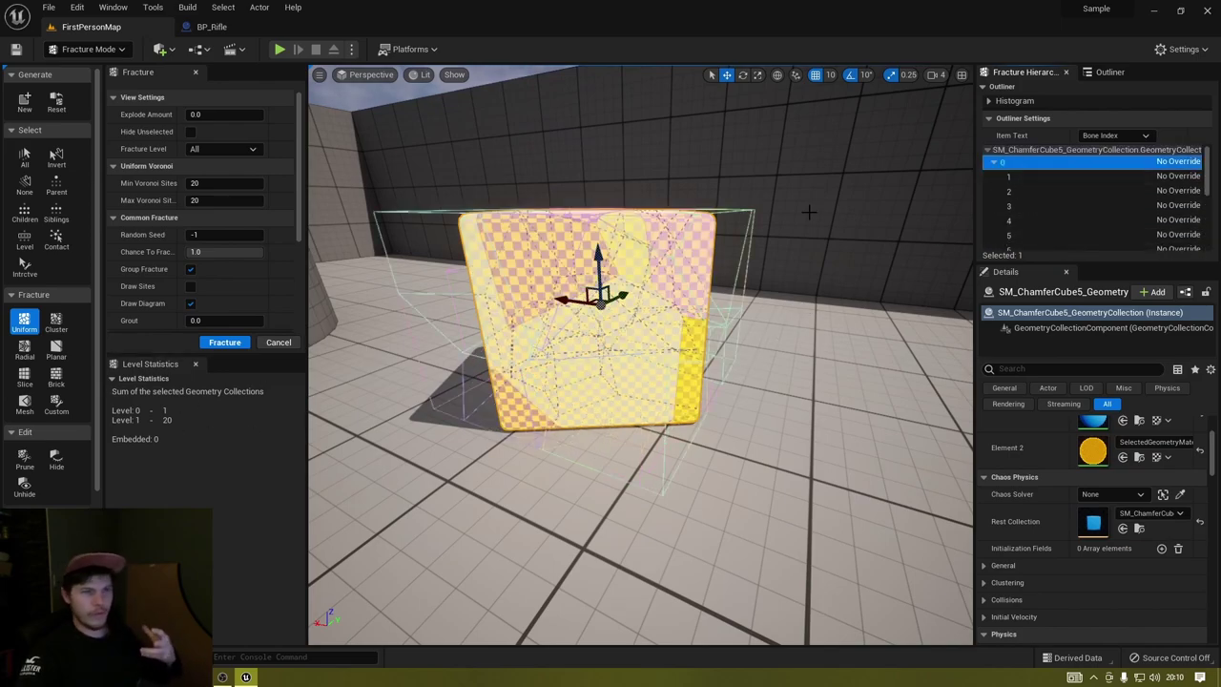
click(224, 344)
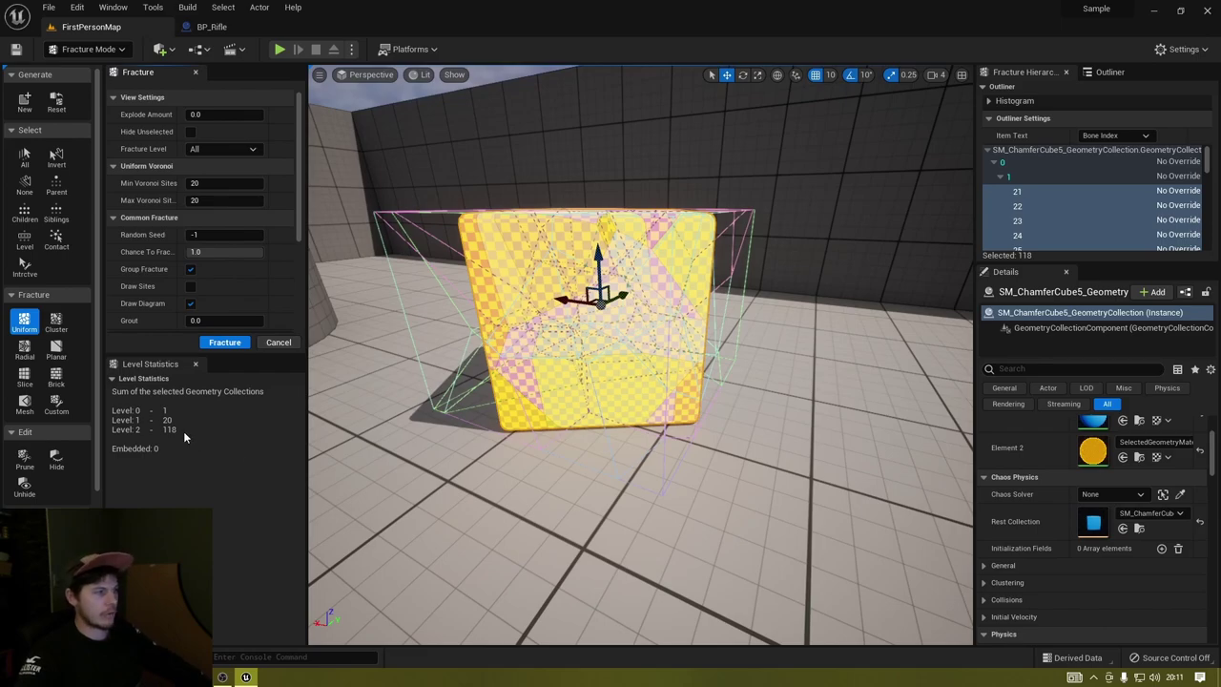
scroll(1016, 220, down, 6)
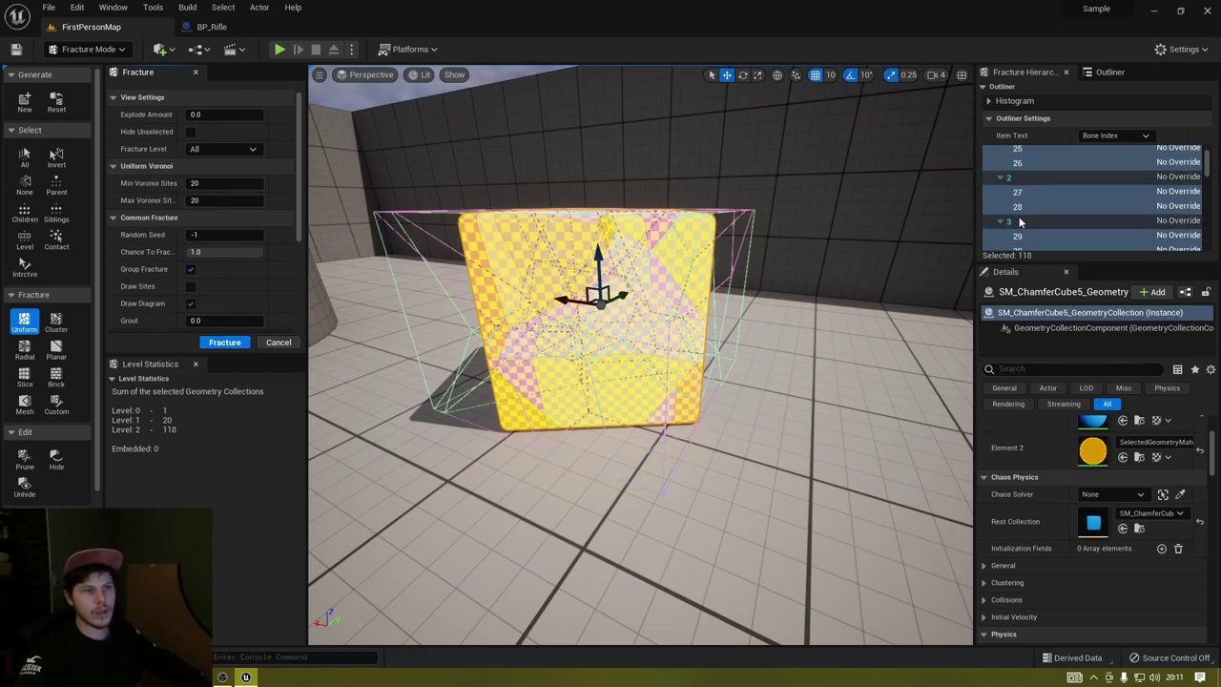
scroll(1017, 233, down, 5)
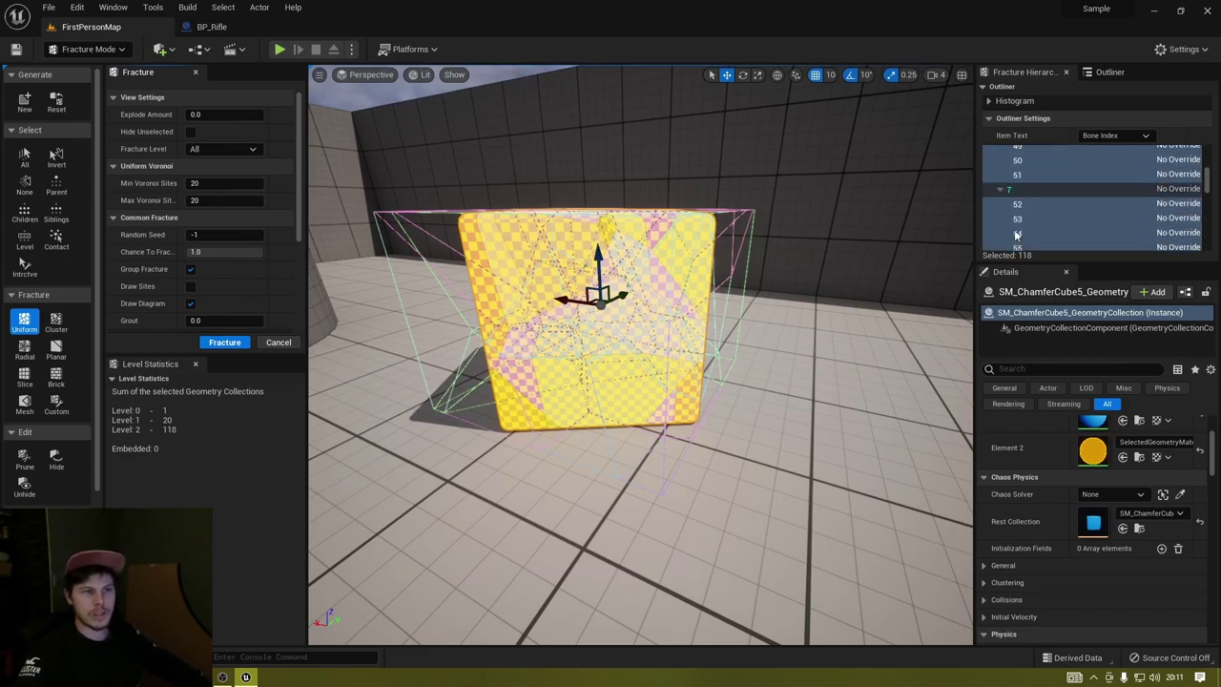
drag(1206, 191, 1212, 239)
click(1070, 209)
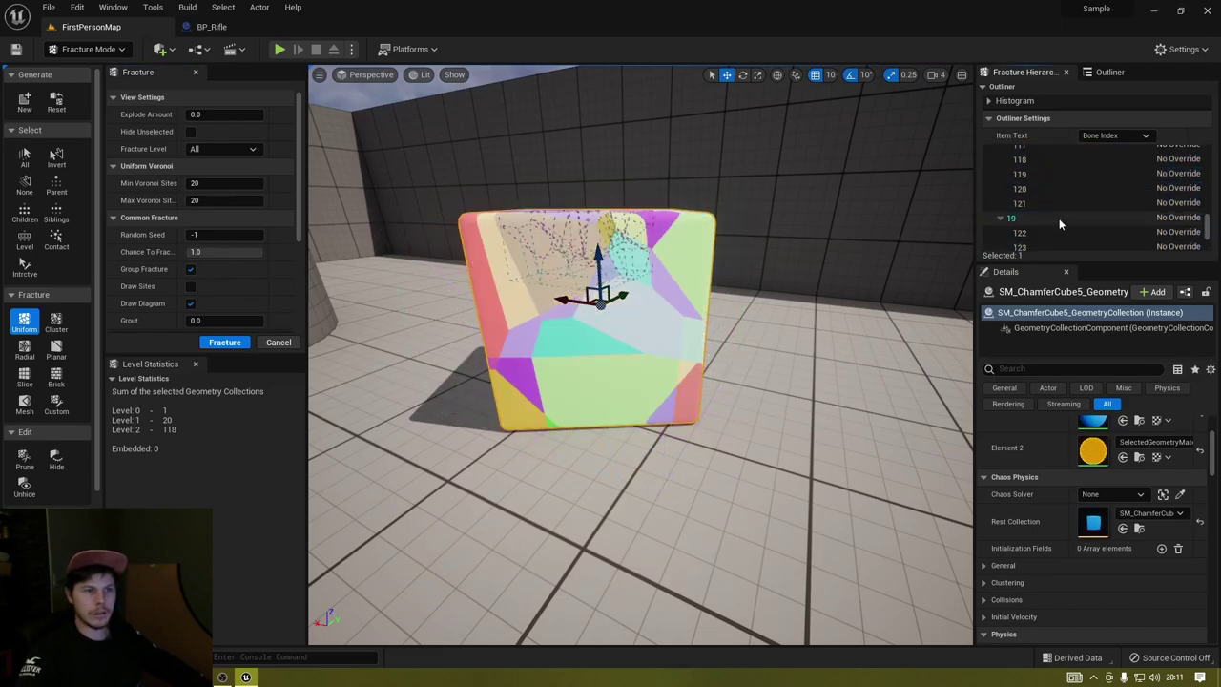
scroll(1059, 218, down, 2)
click(1022, 195)
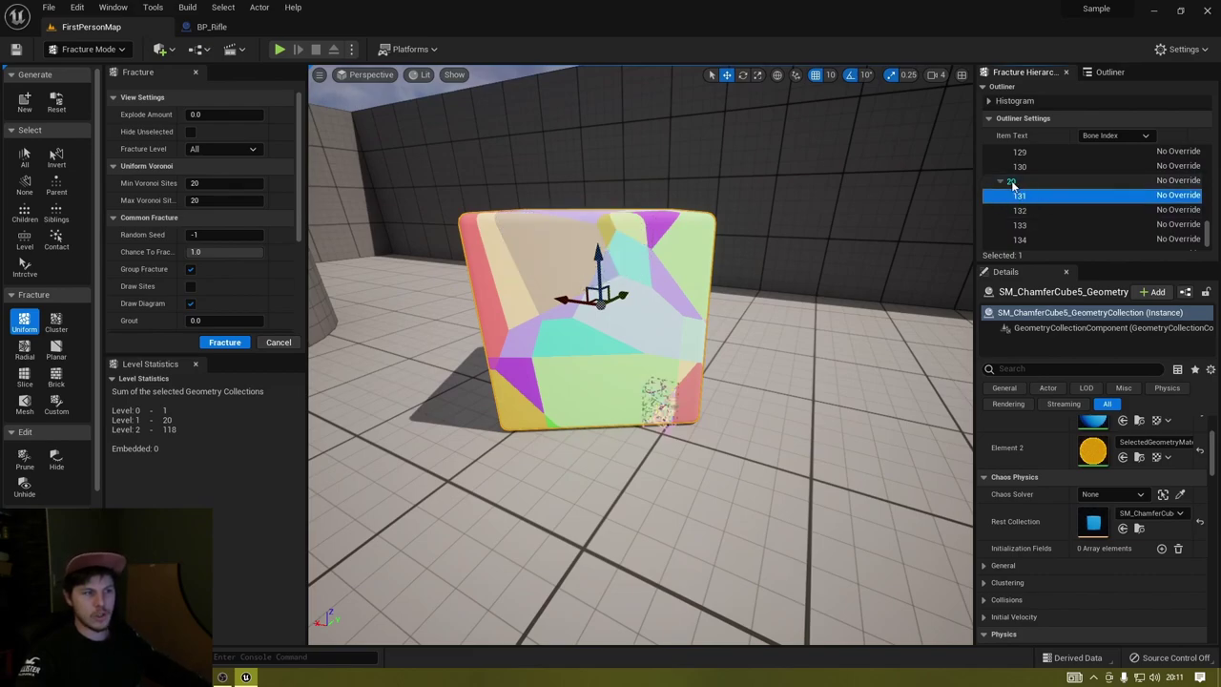
click(1021, 210)
click(1026, 239)
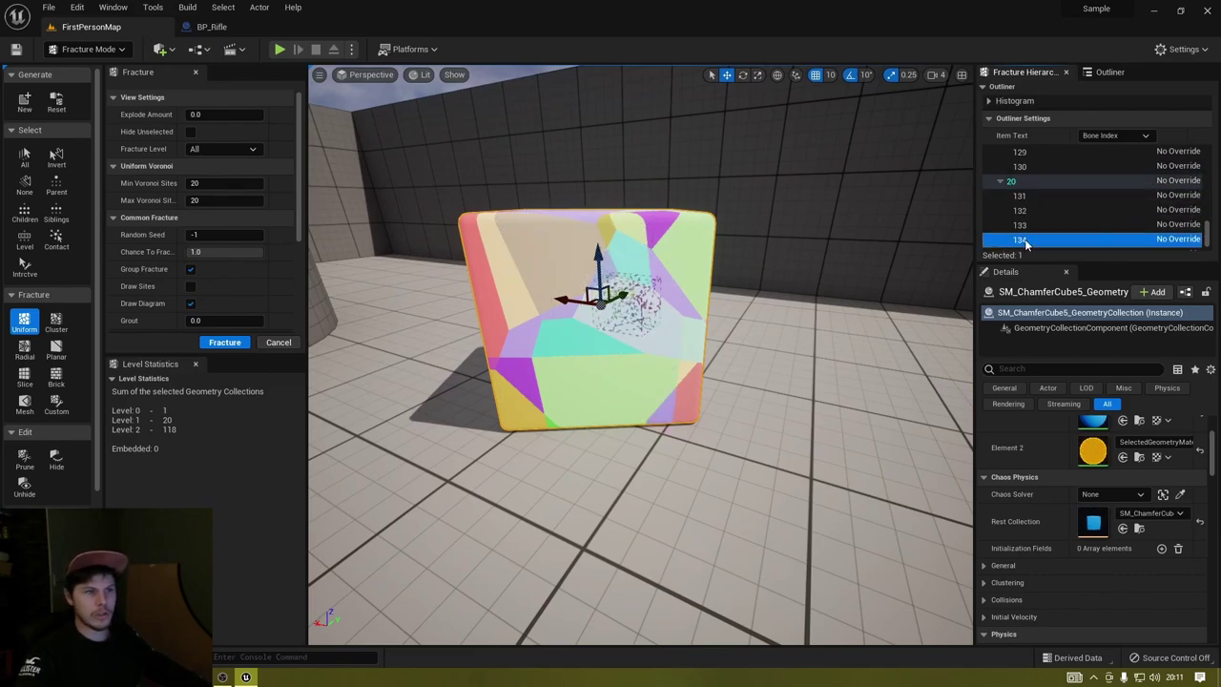
scroll(1024, 239, down, 1)
key(Down)
key(Down)
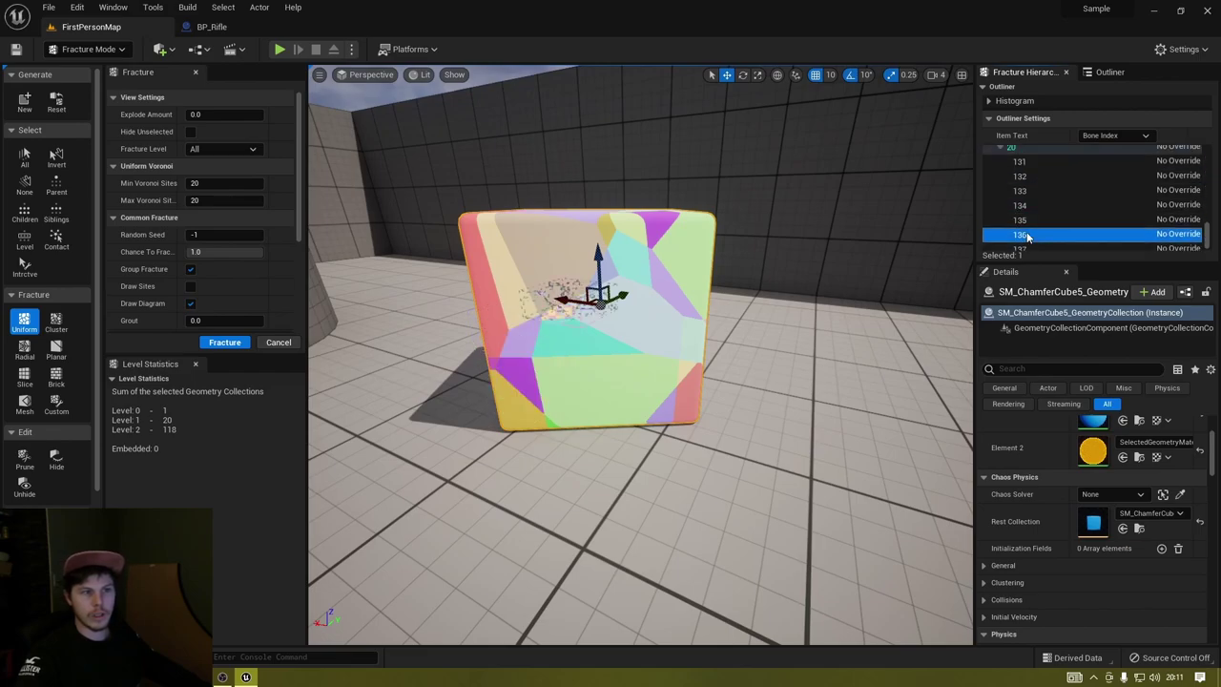
scroll(1027, 237, down, 1)
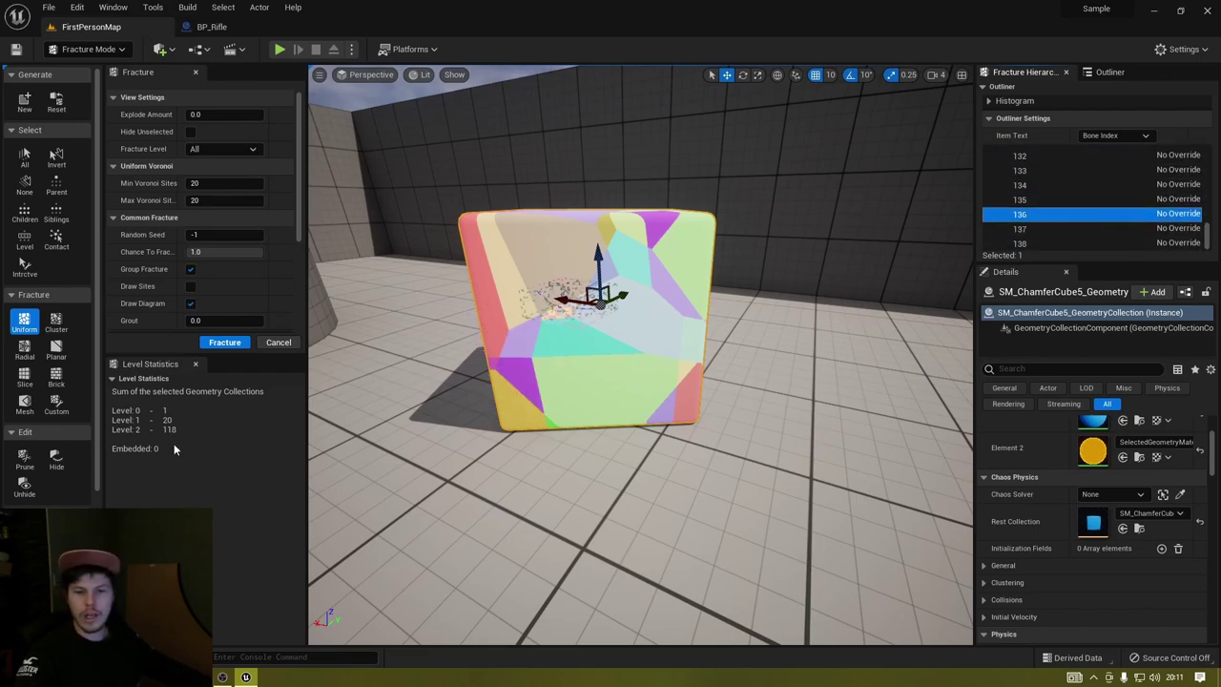
scroll(1215, 187, up, 3)
scroll(1215, 187, up, 15)
click(1029, 160)
Voronoi-fracture again from bone 0, adding a level 3 with 324 pieces.
click(215, 343)
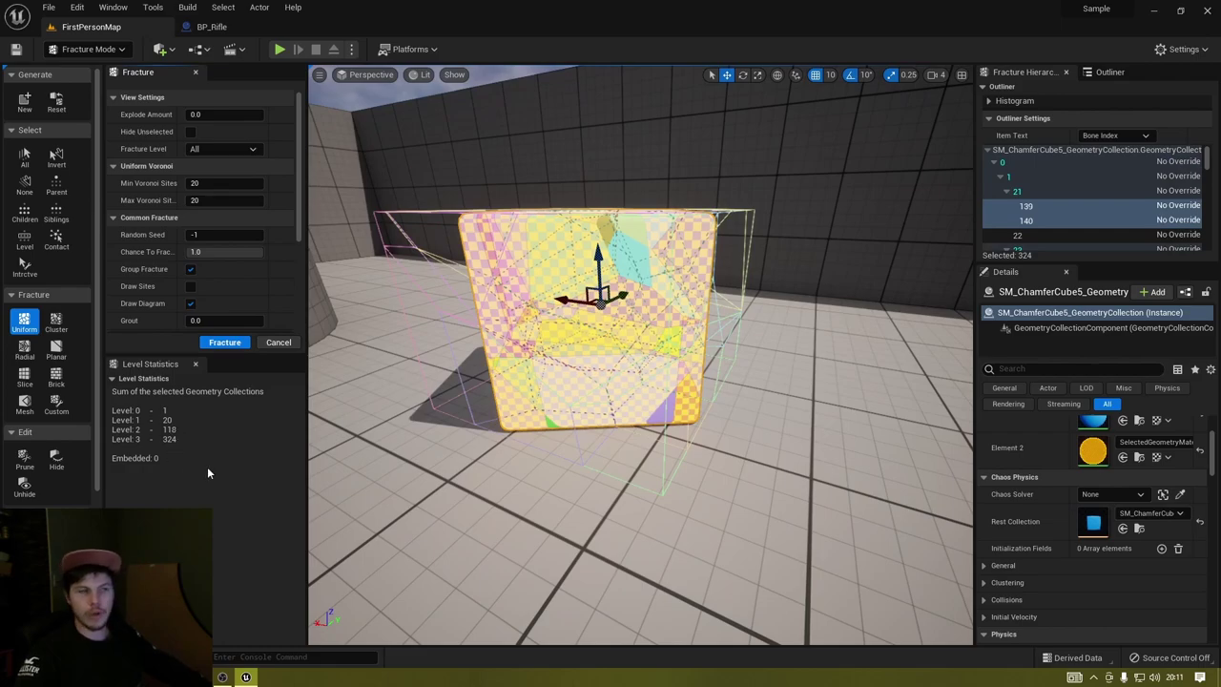